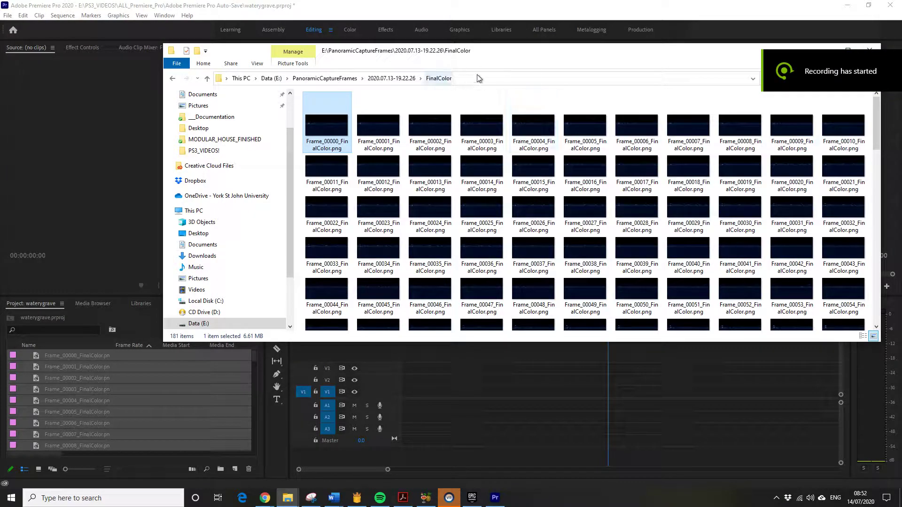
Check in Properties > Details that Frame_00000_FinalColor.png measures 6144 x 3072, then close it
{"action": "left_click_drag", "start_coordinate": [477, 52], "coordinate": [454, 47]}
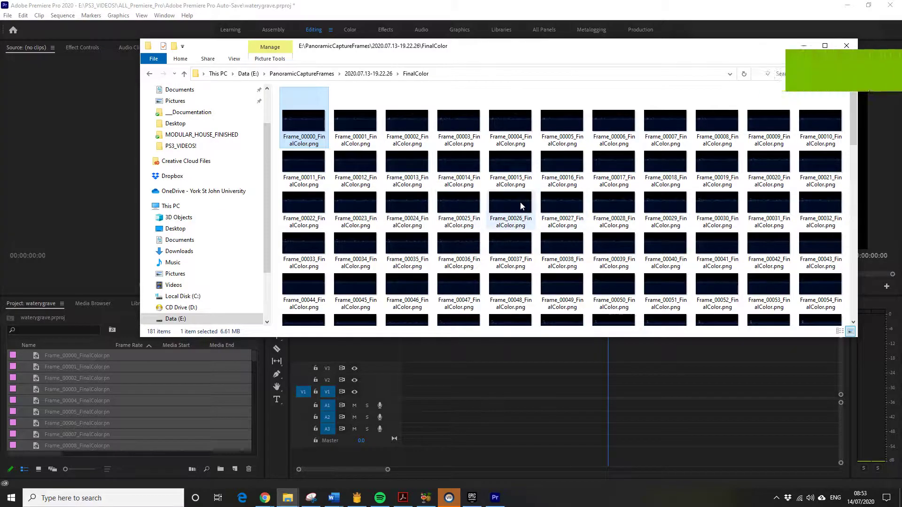
{"action": "left_click_drag", "start_coordinate": [548, 50], "coordinate": [558, 72]}
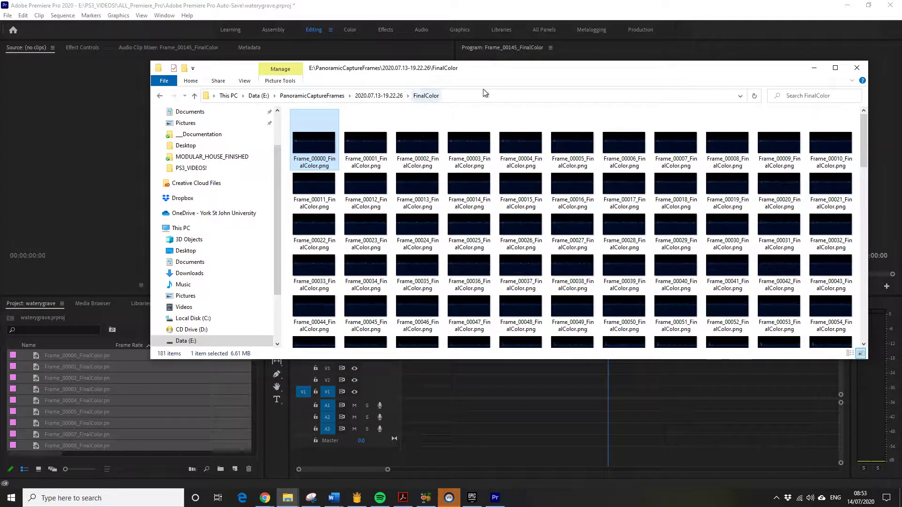
{"action": "left_click_drag", "start_coordinate": [487, 73], "coordinate": [463, 71]}
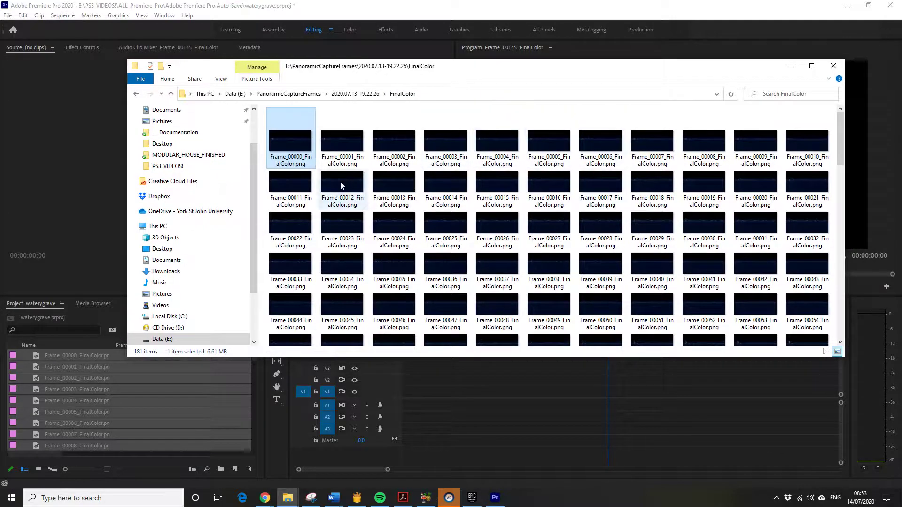
{"action": "right_click", "coordinate": [293, 146]}
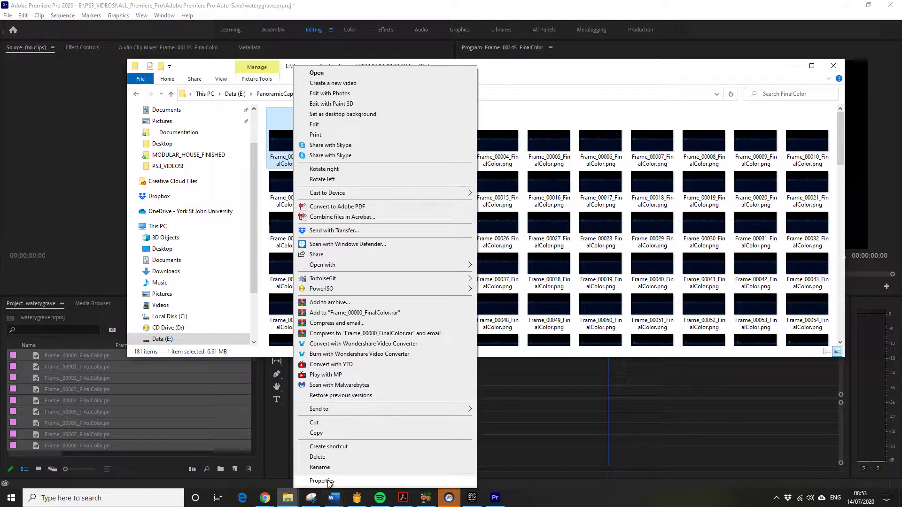
{"action": "left_click", "coordinate": [382, 472]}
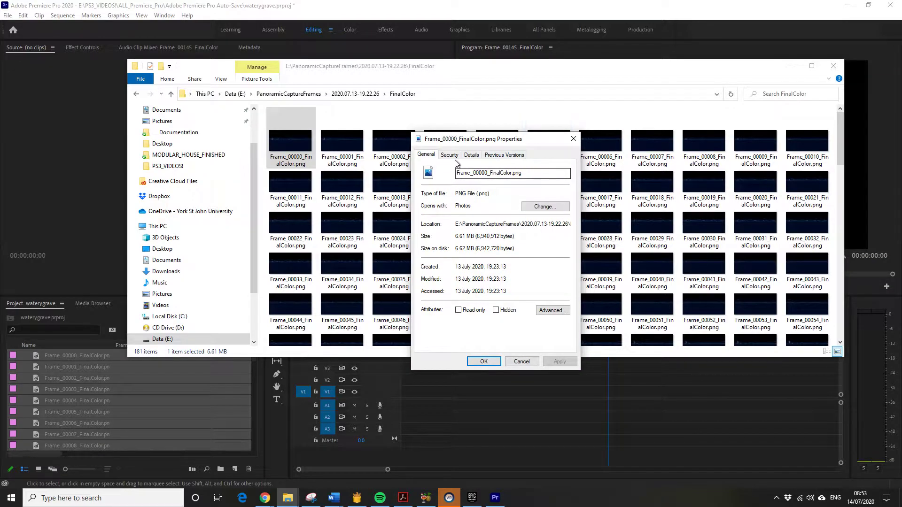
{"action": "left_click", "coordinate": [471, 154]}
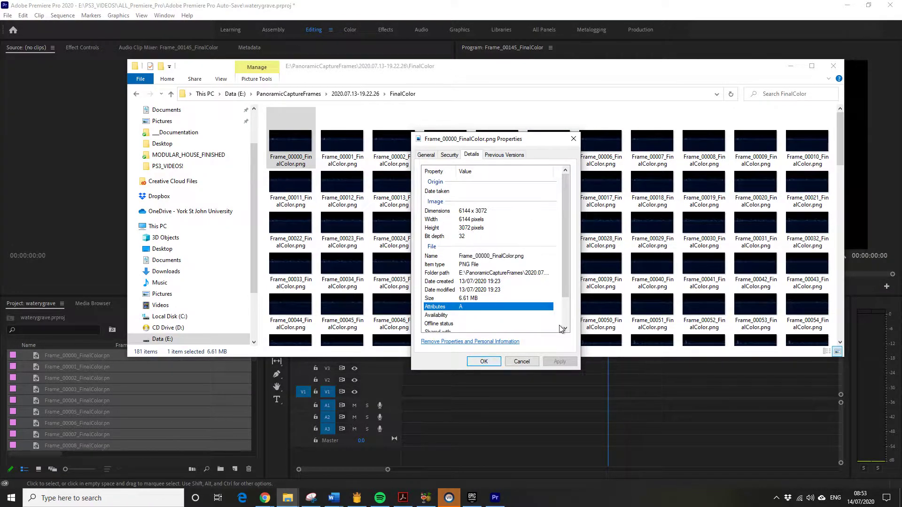
{"action": "left_click", "coordinate": [572, 139]}
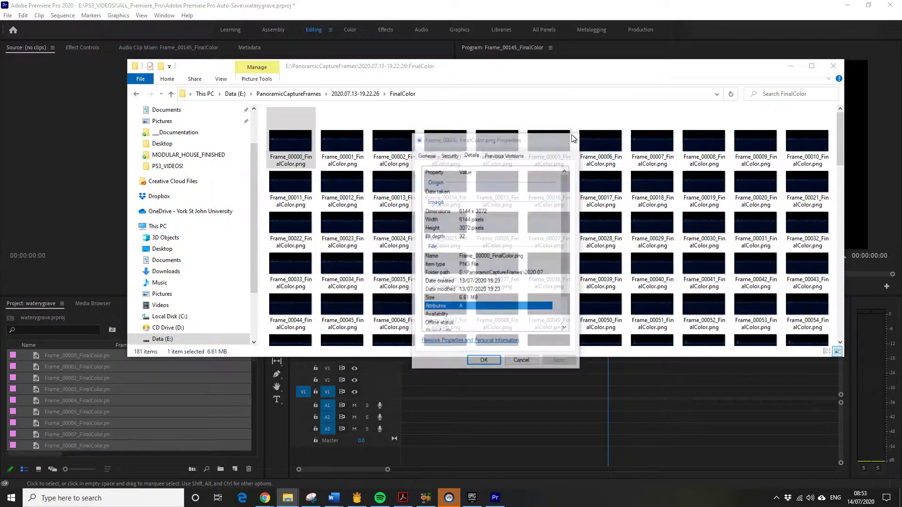
{"action": "left_click_drag", "start_coordinate": [515, 65], "coordinate": [466, 67]}
Give the 181 selected PNG frames a Speed/Duration of 00:00:00:01
{"action": "left_click", "coordinate": [790, 66]}
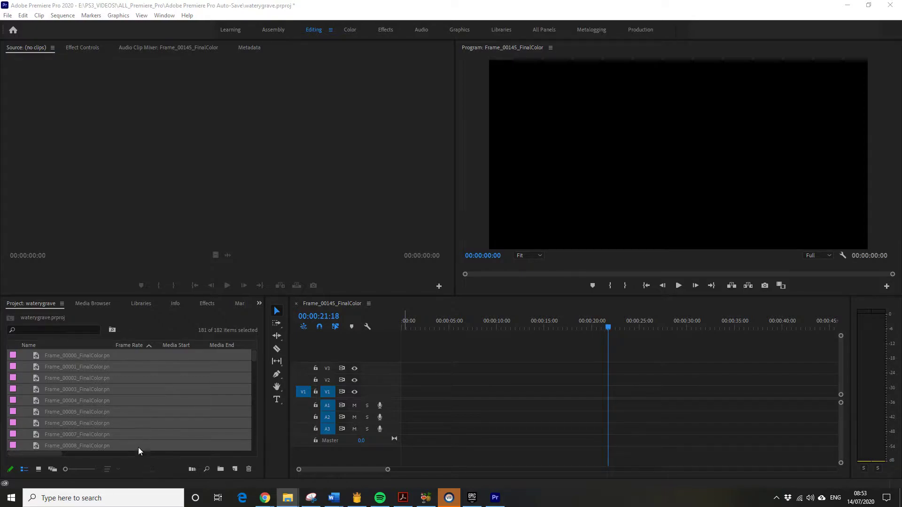
{"action": "right_click", "coordinate": [117, 397]}
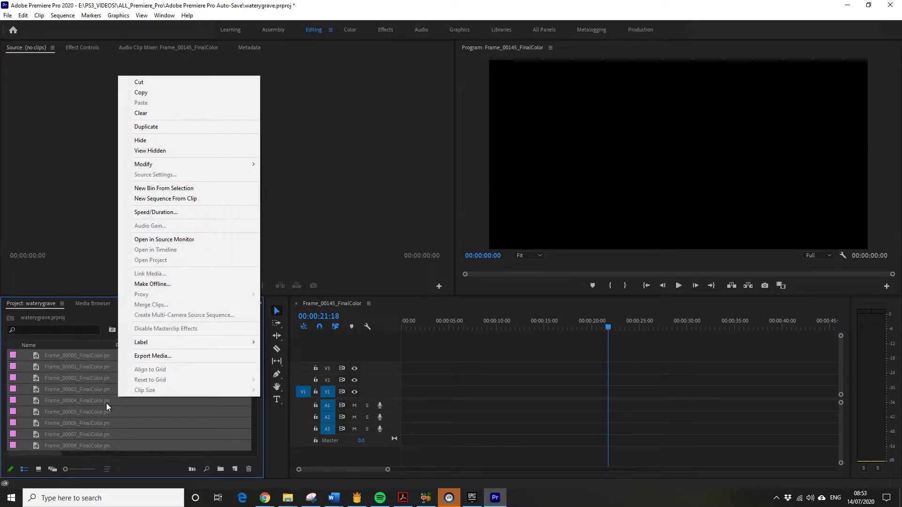
{"action": "left_click", "coordinate": [155, 213]}
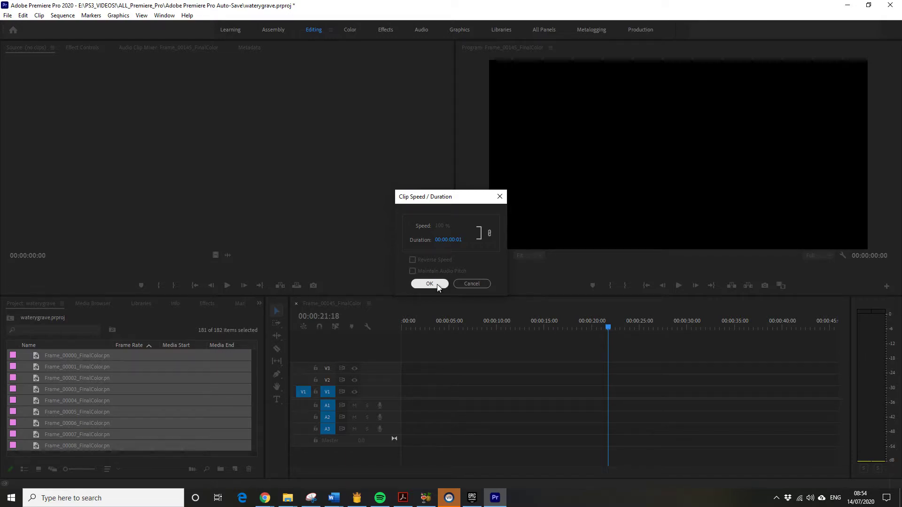
{"action": "left_click", "coordinate": [430, 283]}
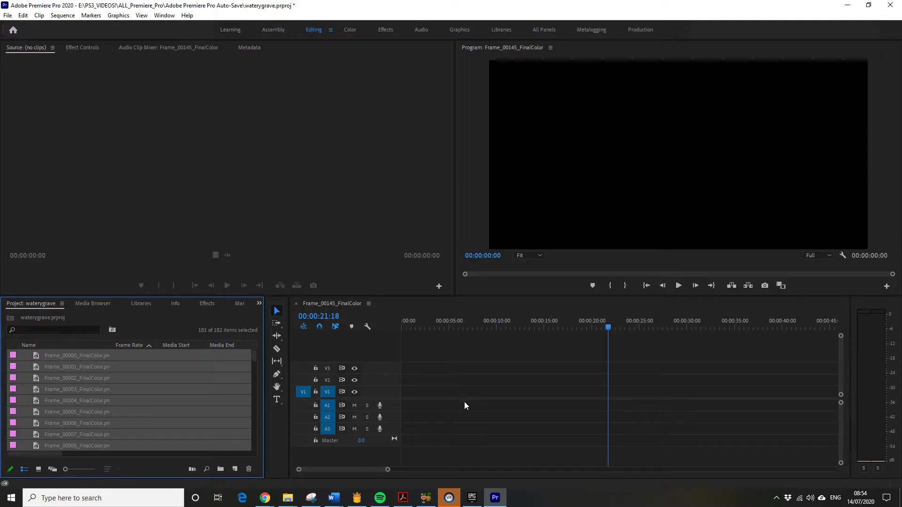
Place Frame_00000 through Frame_00180 at the start of V1 and zoom in on the clips
{"action": "left_click", "coordinate": [140, 400]}
{"action": "scroll", "coordinate": [173, 411], "scroll_direction": "down", "scroll_amount": 3}
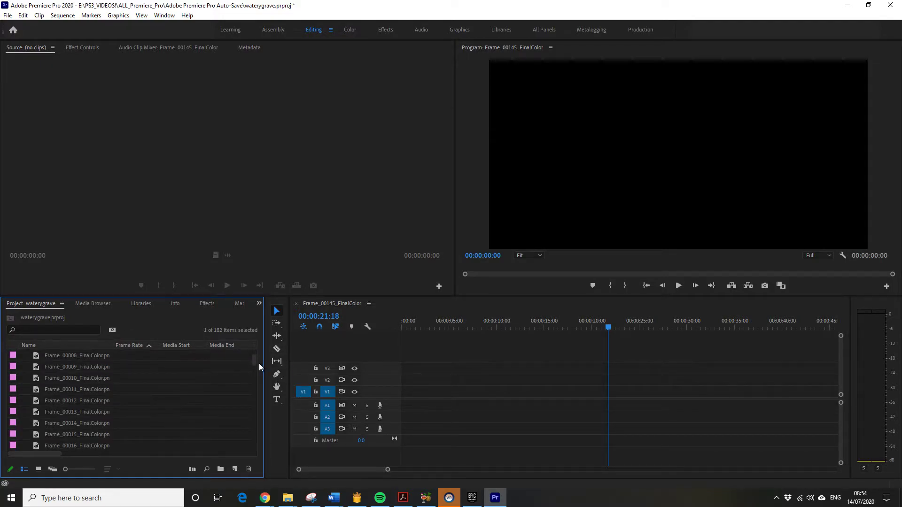
{"action": "left_click_drag", "start_coordinate": [255, 362], "coordinate": [255, 322]}
{"action": "left_click", "coordinate": [101, 435]}
{"action": "left_click", "coordinate": [108, 355], "text": "shift"}
{"action": "left_click_drag", "start_coordinate": [108, 355], "coordinate": [456, 403]}
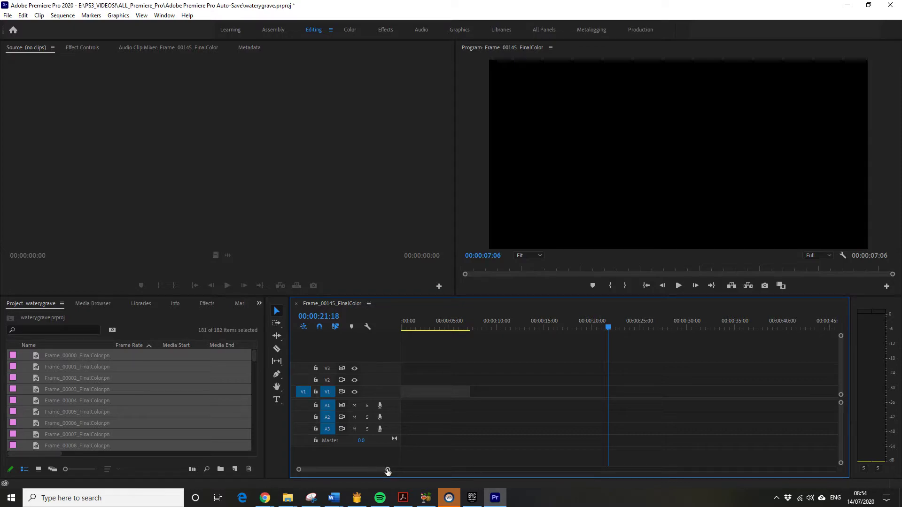
{"action": "left_click_drag", "start_coordinate": [388, 471], "coordinate": [334, 470]}
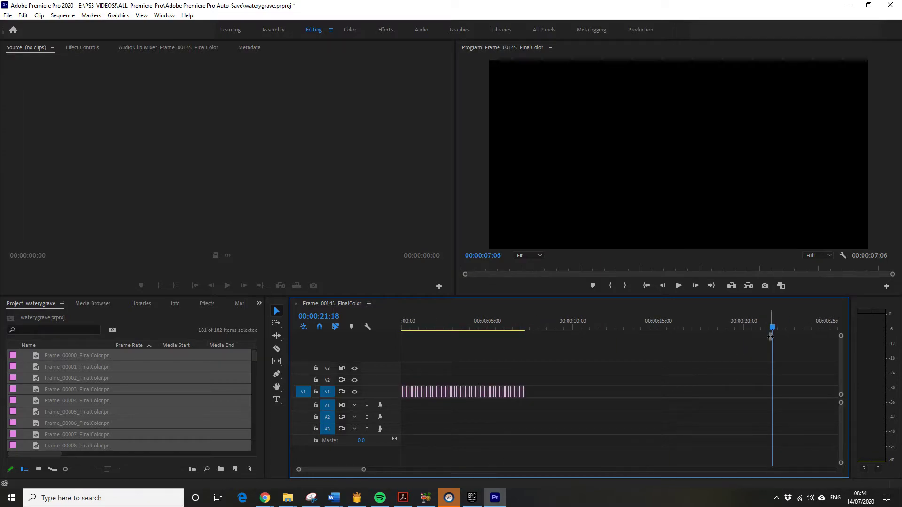
{"action": "left_click_drag", "start_coordinate": [771, 328], "coordinate": [408, 351]}
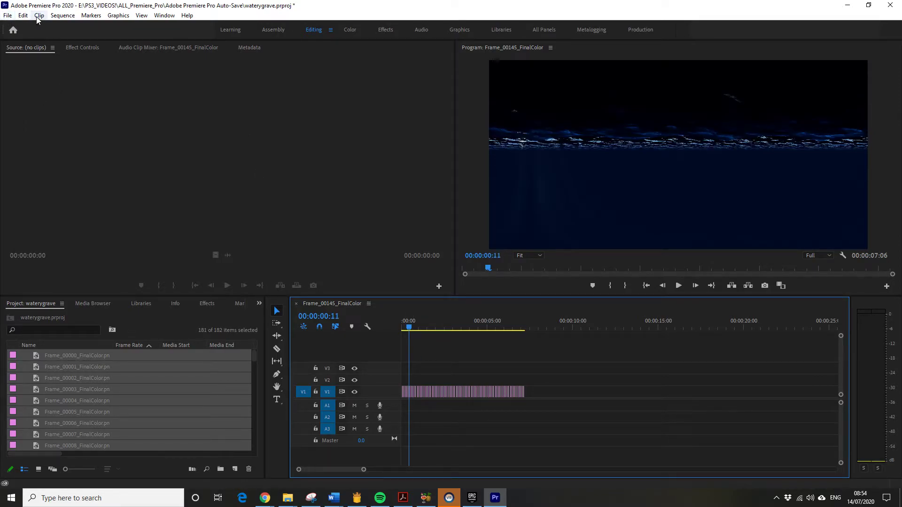
{"action": "left_click", "coordinate": [18, 16]}
{"action": "mouse_move", "coordinate": [8, 16]}
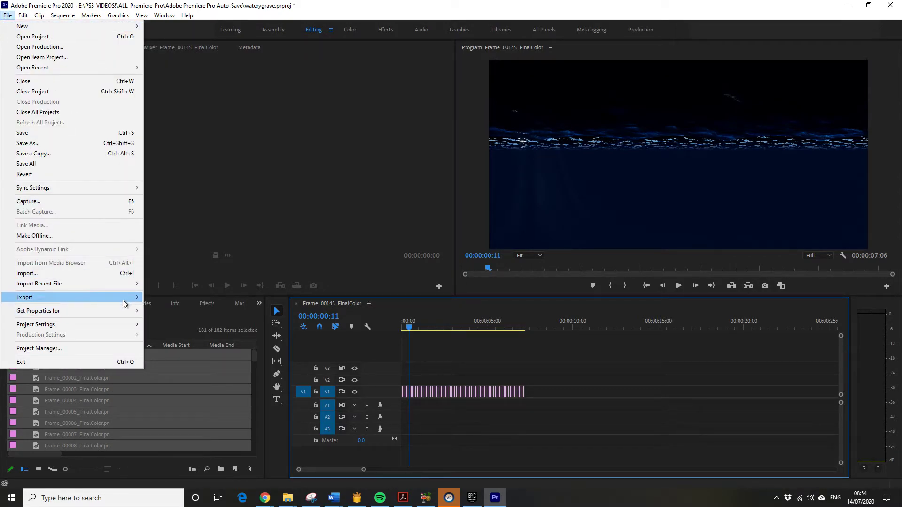
{"action": "mouse_move", "coordinate": [124, 298]}
{"action": "left_click", "coordinate": [186, 301]}
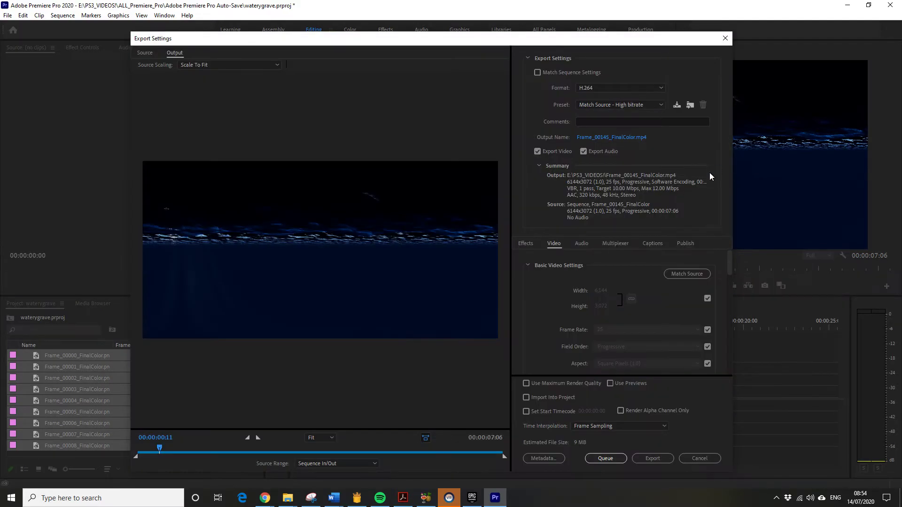
{"action": "left_click", "coordinate": [538, 73]}
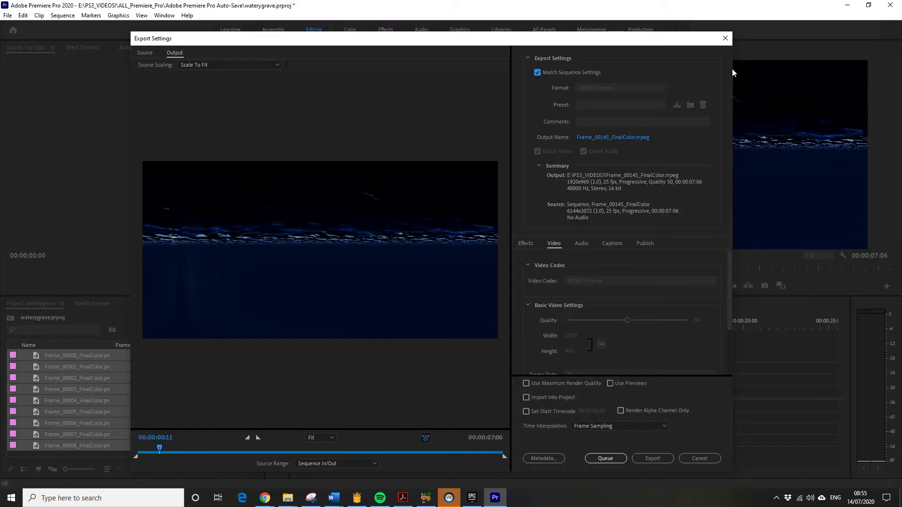
{"action": "left_click", "coordinate": [725, 39]}
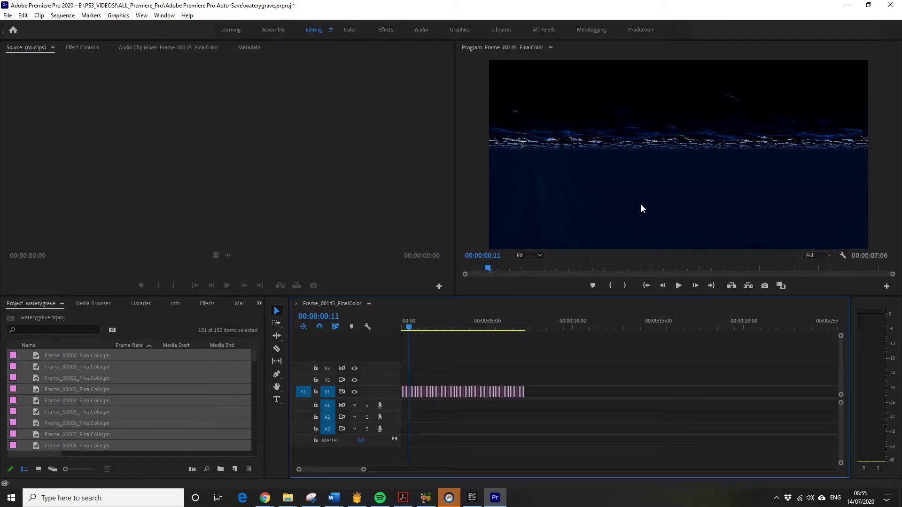
{"action": "left_click", "coordinate": [63, 16]}
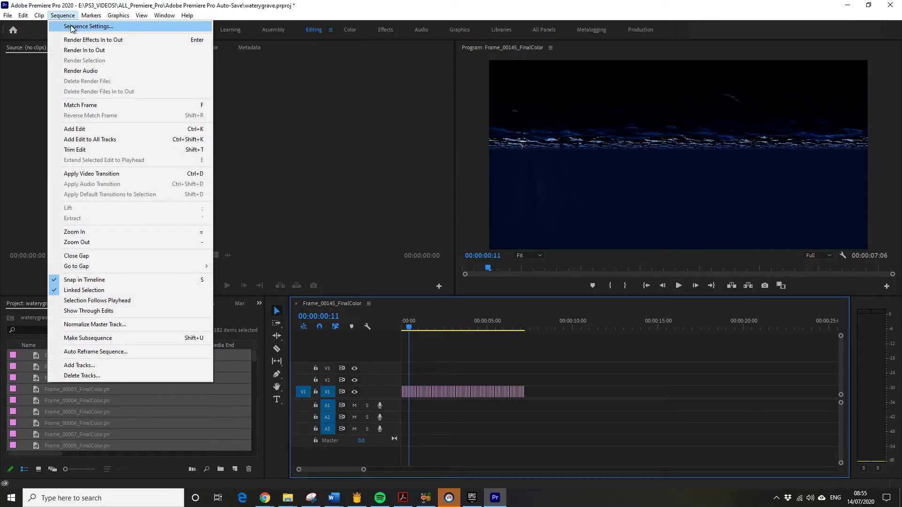
{"action": "left_click", "coordinate": [72, 27]}
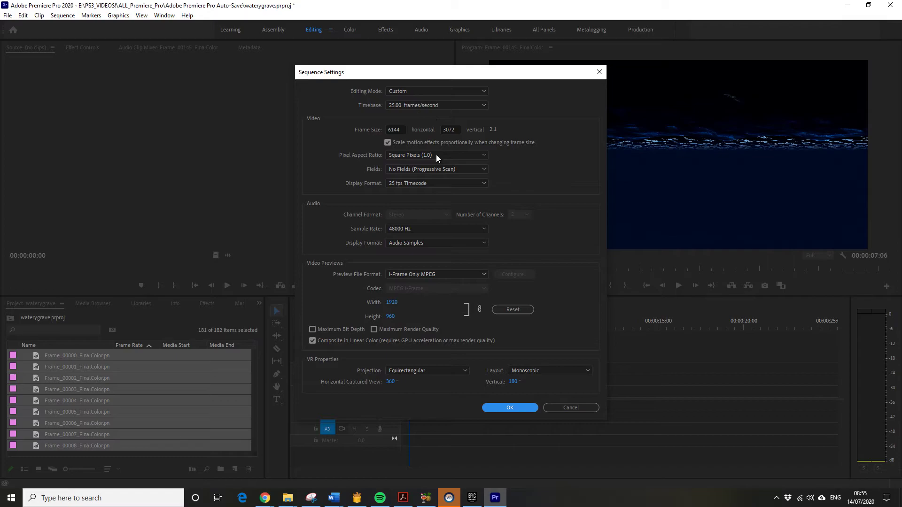
{"action": "left_click", "coordinate": [498, 408]}
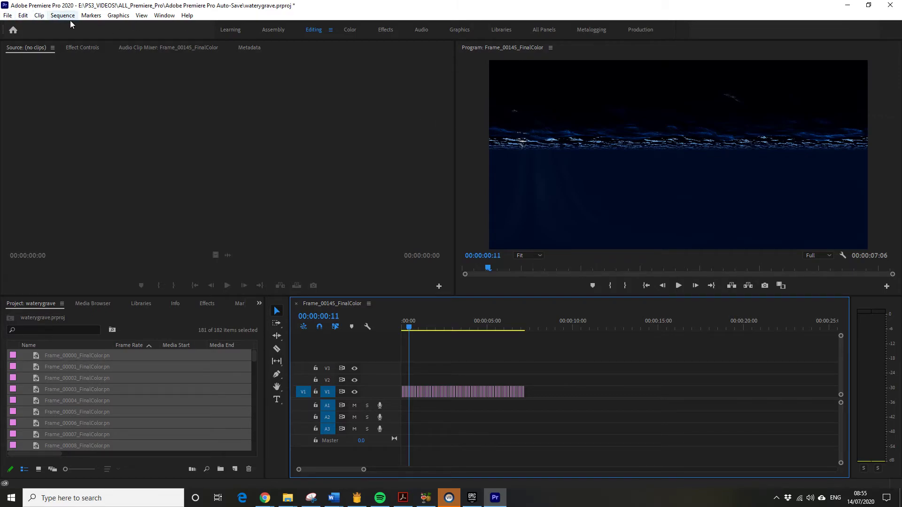
Open Export Media settings showing H.264, Match Source - High bitrate, at 6144x3072
{"action": "left_click", "coordinate": [7, 15]}
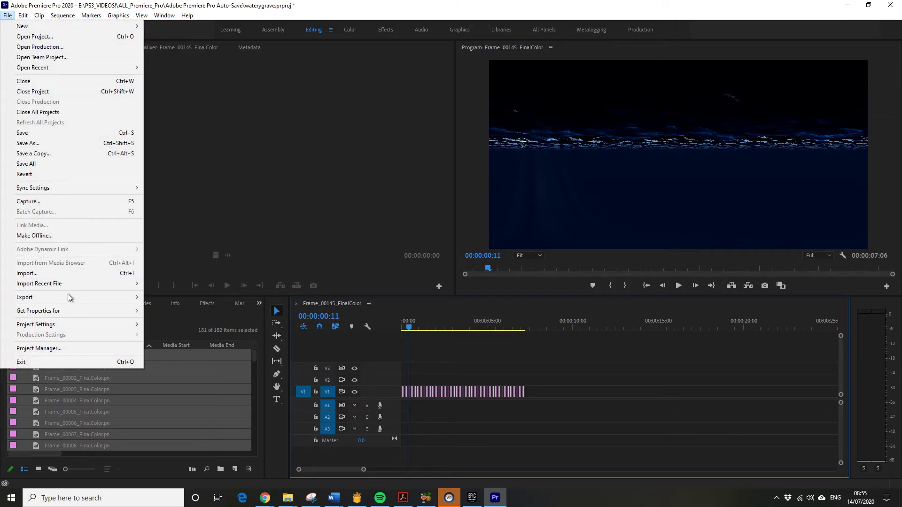
{"action": "left_click", "coordinate": [160, 297]}
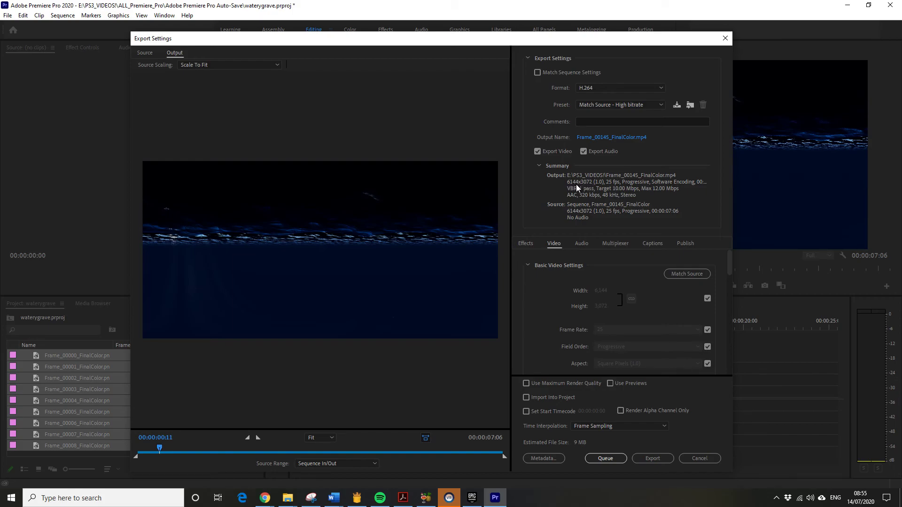
{"action": "left_click_drag", "start_coordinate": [575, 40], "coordinate": [569, 31]}
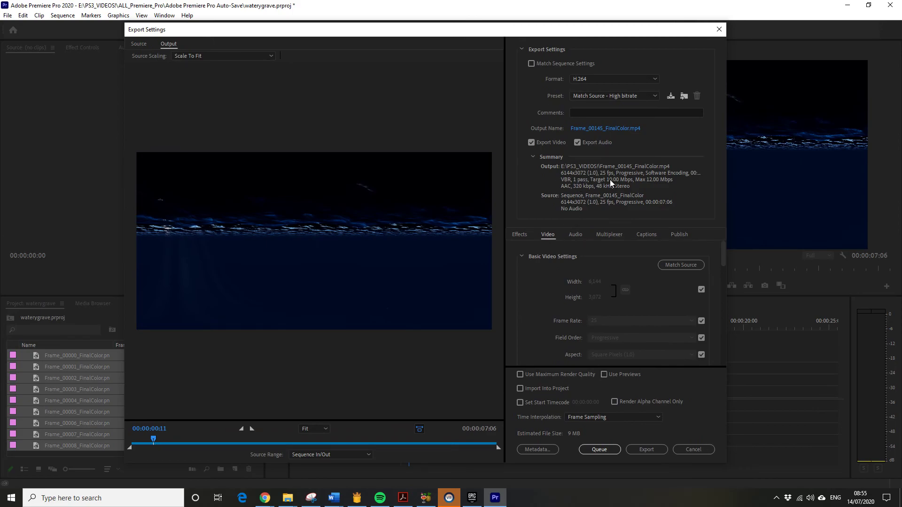